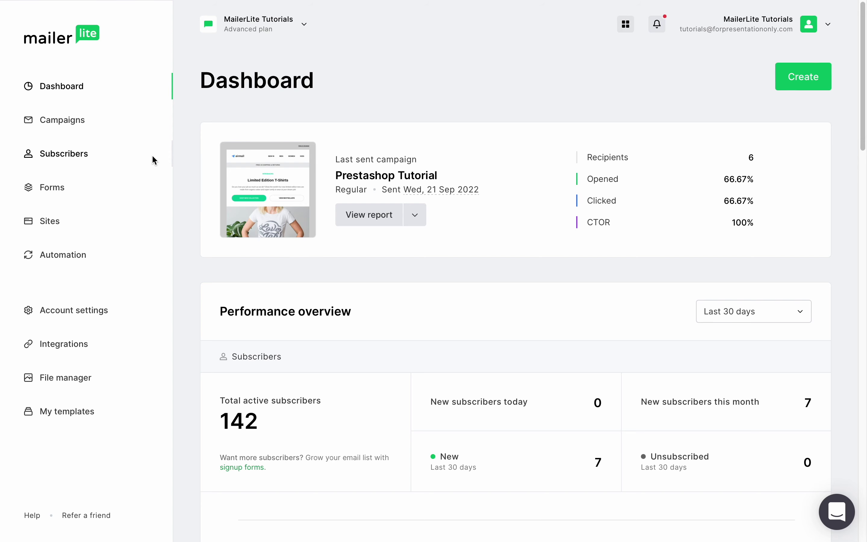
# - From the Subscribers list, start adding subscribers and choose Import from Mailchimp
pyautogui.click(71, 153)
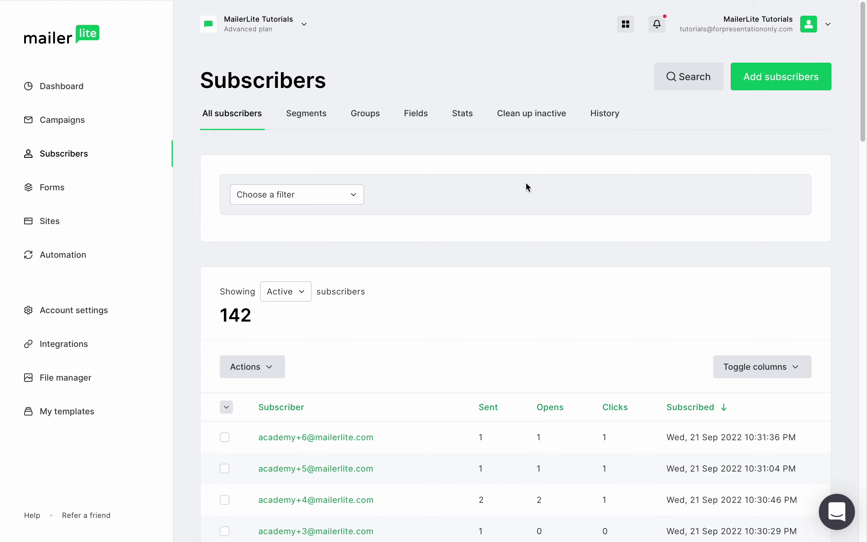
pyautogui.click(784, 88)
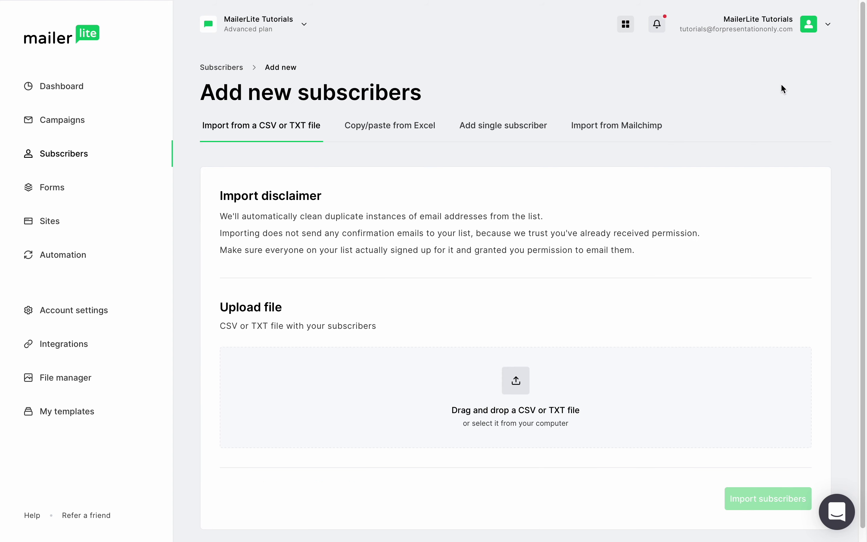
pyautogui.click(630, 128)
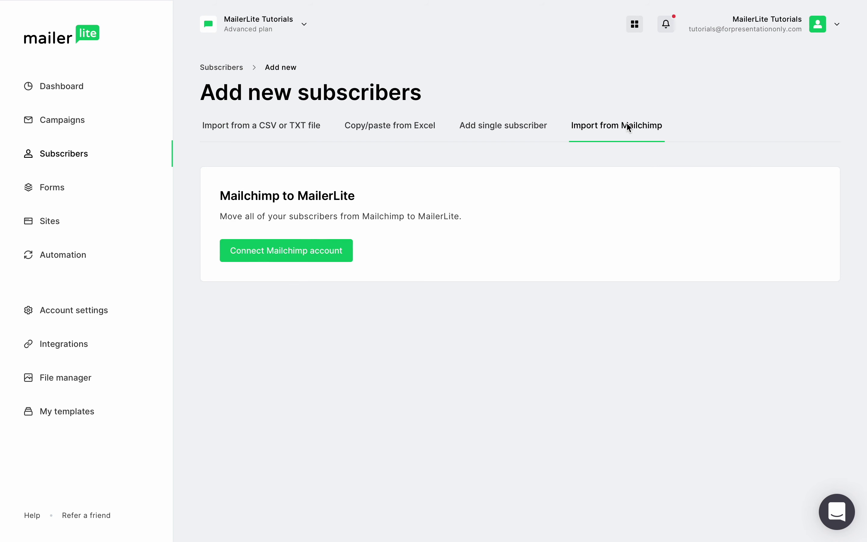
# - Connect the Mailchimp account and allow MailerLite access on the authorization page
pyautogui.click(327, 251)
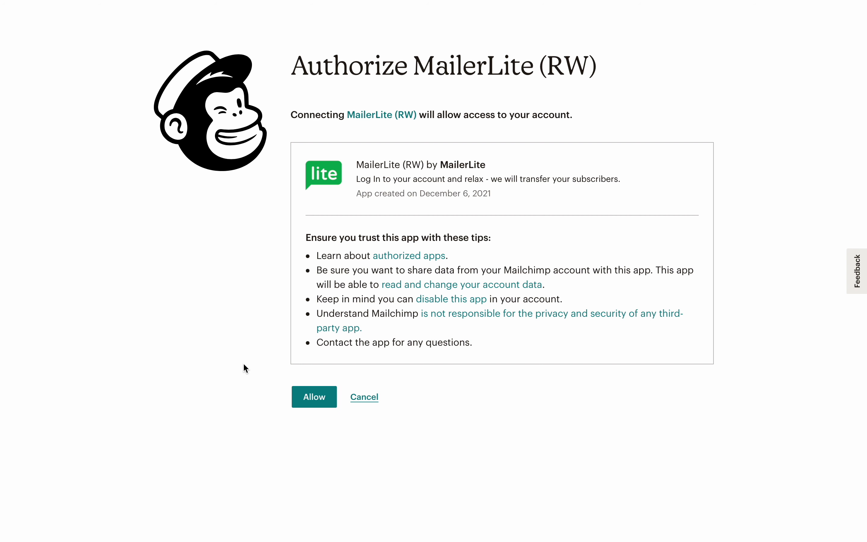
pyautogui.click(314, 406)
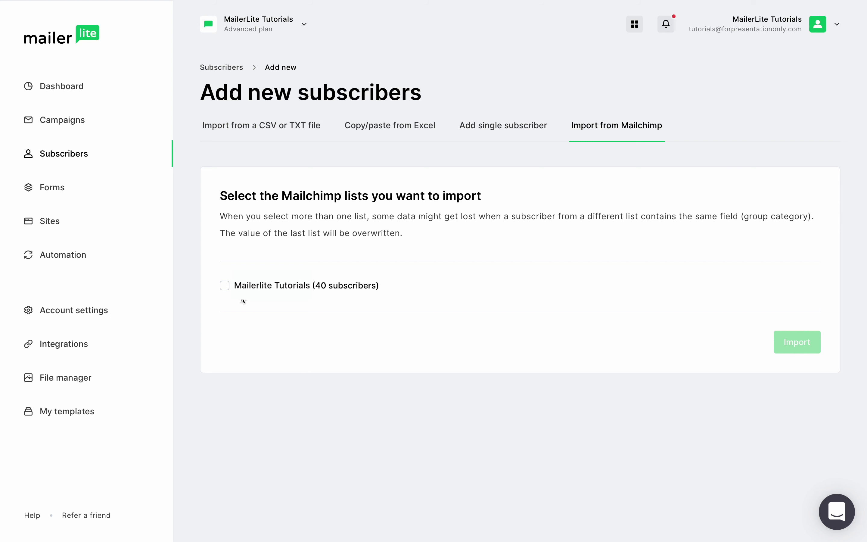
# - Select the Mailerlite Tutorials list (40 subscribers) and import it
pyautogui.click(226, 286)
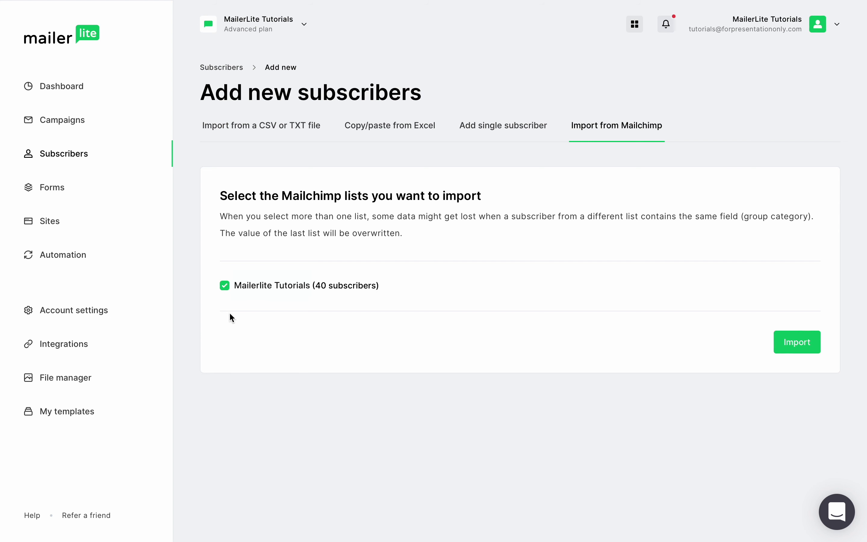
pyautogui.click(783, 348)
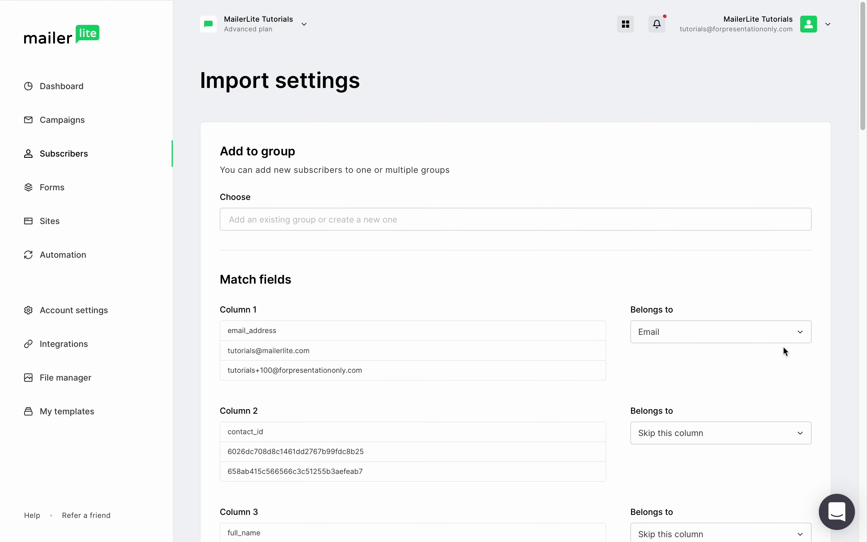
# - Add the imported subscribers to the Food blog, Sales and Travelers groups
pyautogui.click(519, 215)
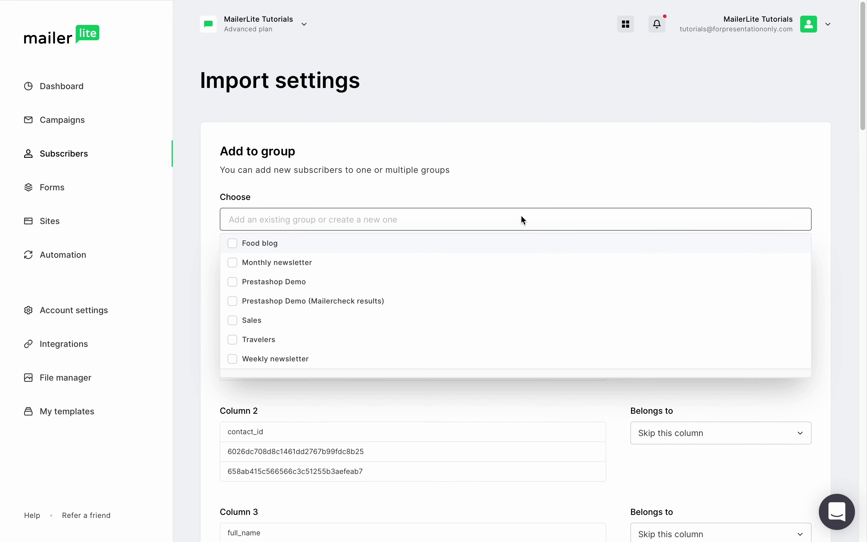
pyautogui.click(234, 245)
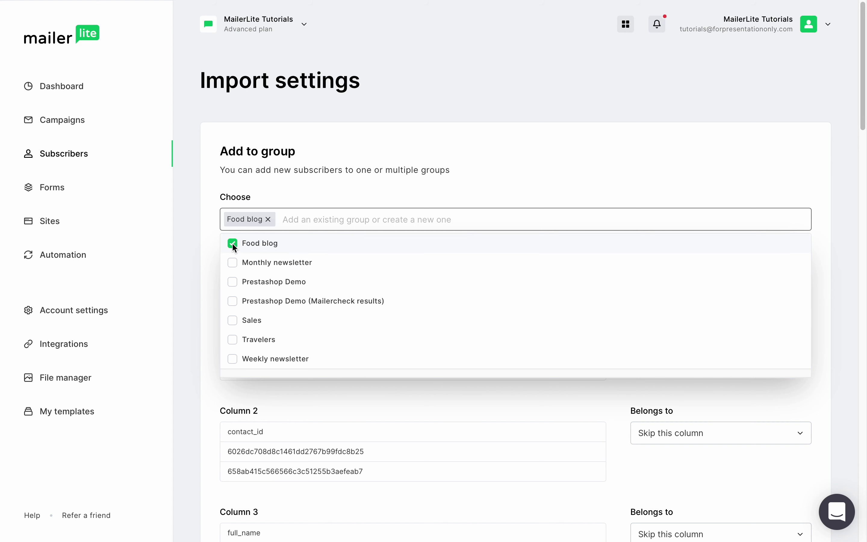
pyautogui.click(232, 323)
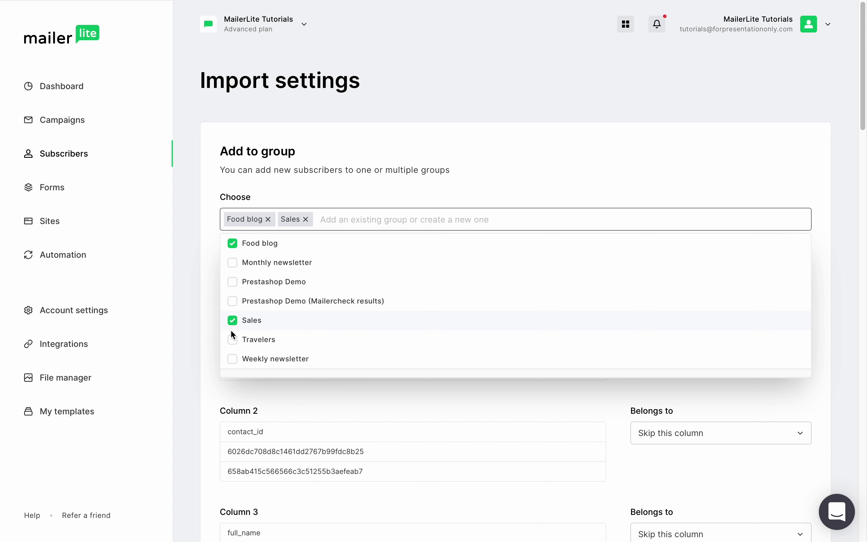
pyautogui.click(233, 340)
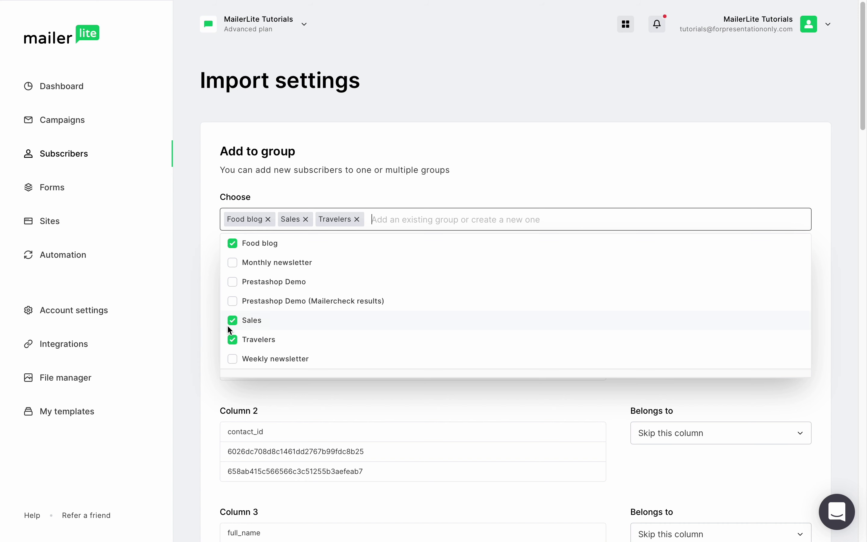
pyautogui.click(188, 215)
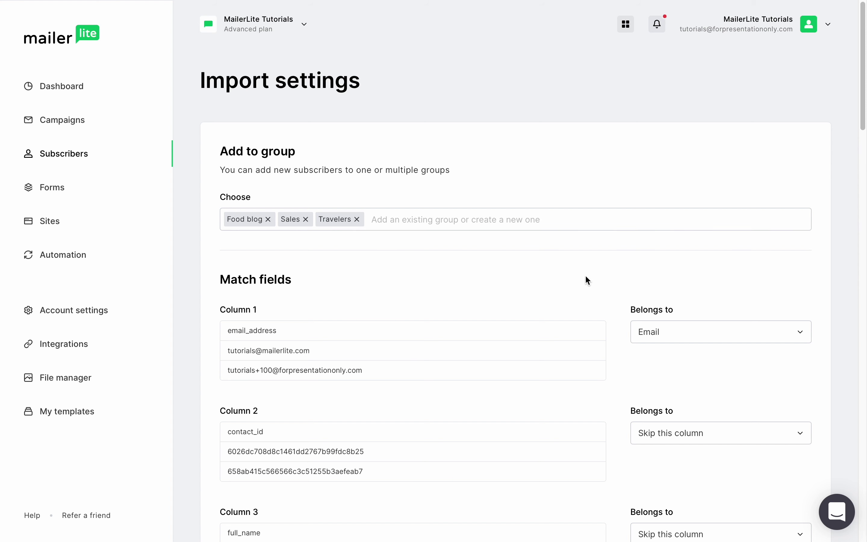
# - Keep Column 1 (email_address) as Email and map Column 3 (full_name) to Name
pyautogui.click(801, 333)
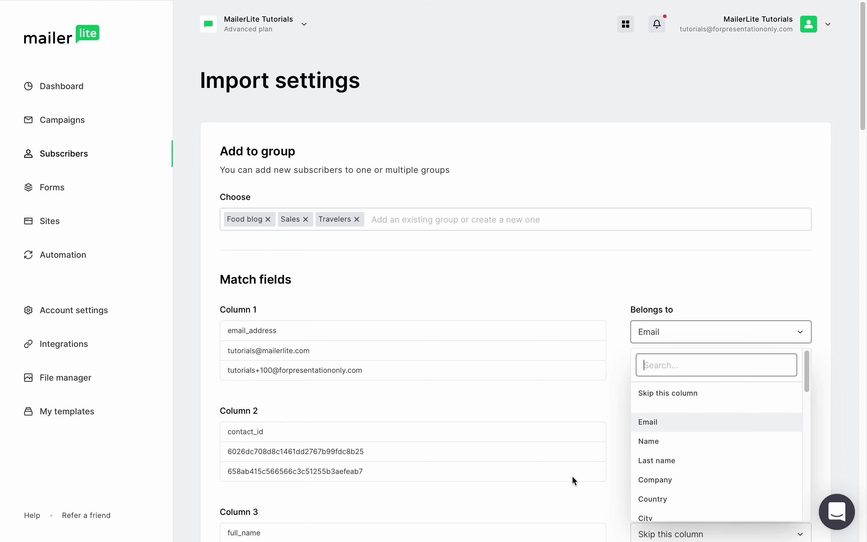
pyautogui.click(537, 492)
pyautogui.scroll(-3, 537, 491)
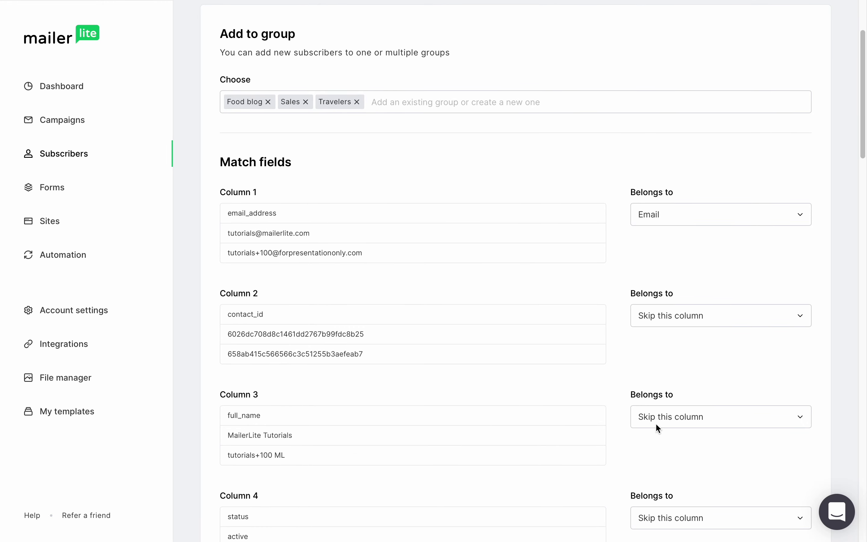
pyautogui.click(681, 416)
pyautogui.click(660, 314)
pyautogui.click(685, 416)
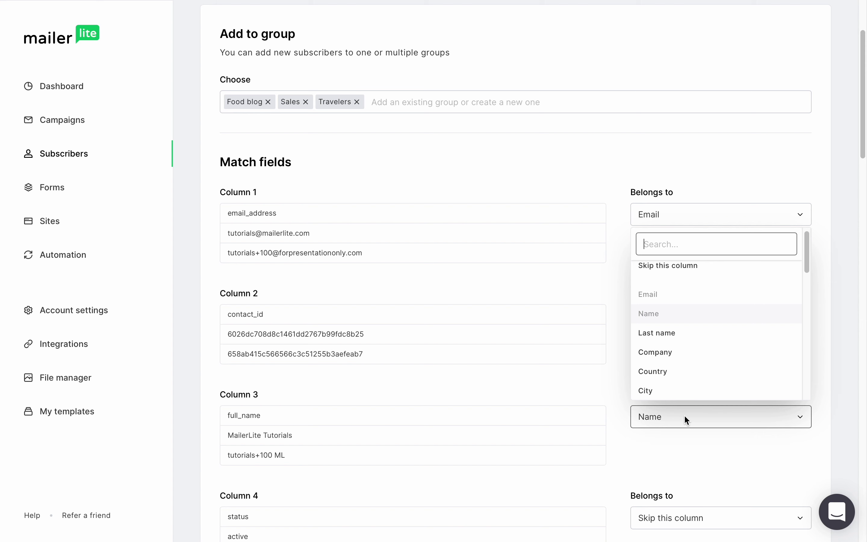
pyautogui.scroll(-15, 691, 371)
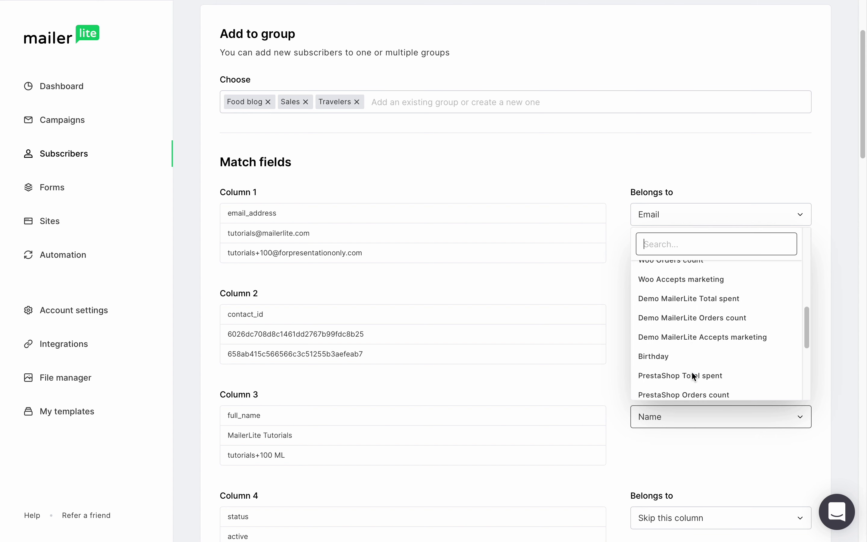
pyautogui.scroll(-3, 693, 375)
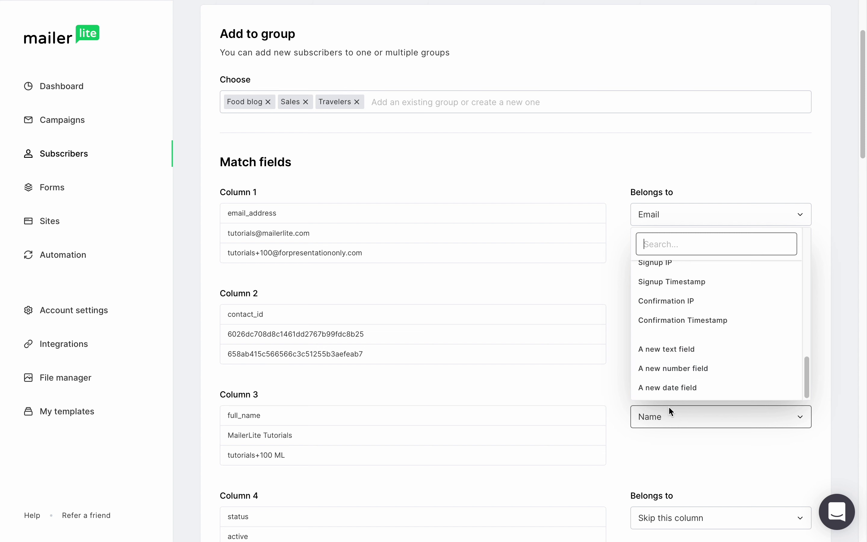
pyautogui.click(672, 437)
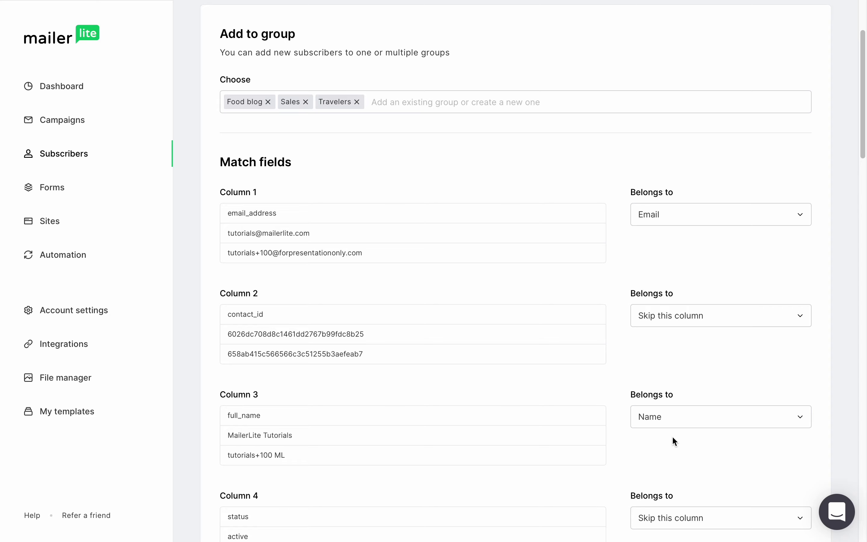
pyautogui.scroll(-10, 672, 436)
pyautogui.scroll(-20, 673, 436)
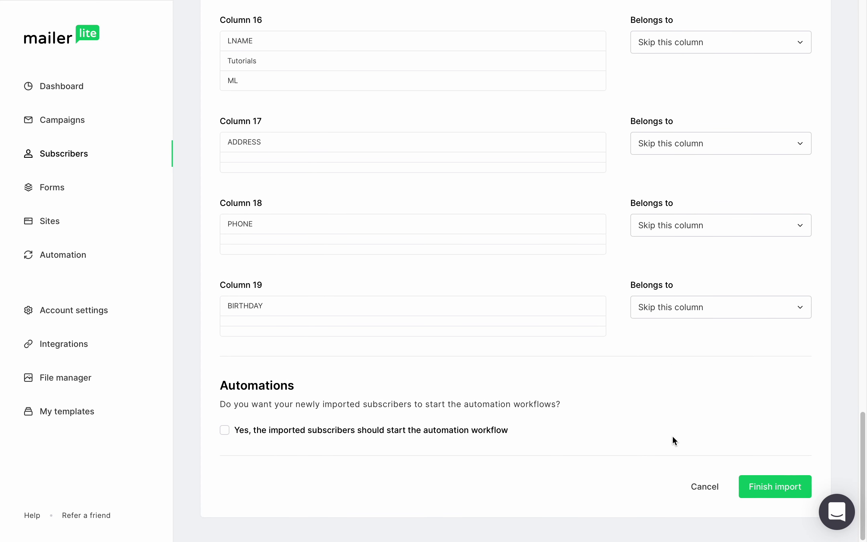
# - Allow imported subscribers to start automation workflows, then finish the import
pyautogui.click(225, 431)
pyautogui.click(773, 485)
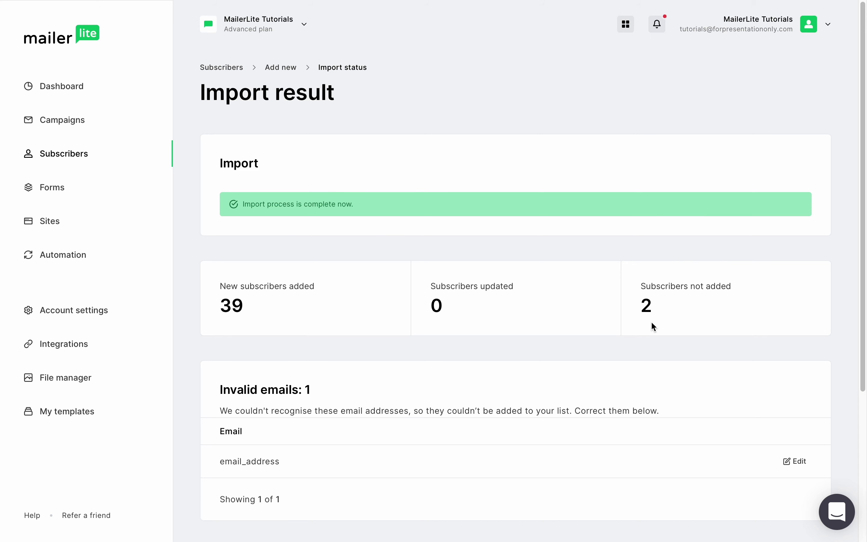
# - Scroll through the import result showing 39 new subscribers and one invalid email
pyautogui.scroll(-5, 651, 322)
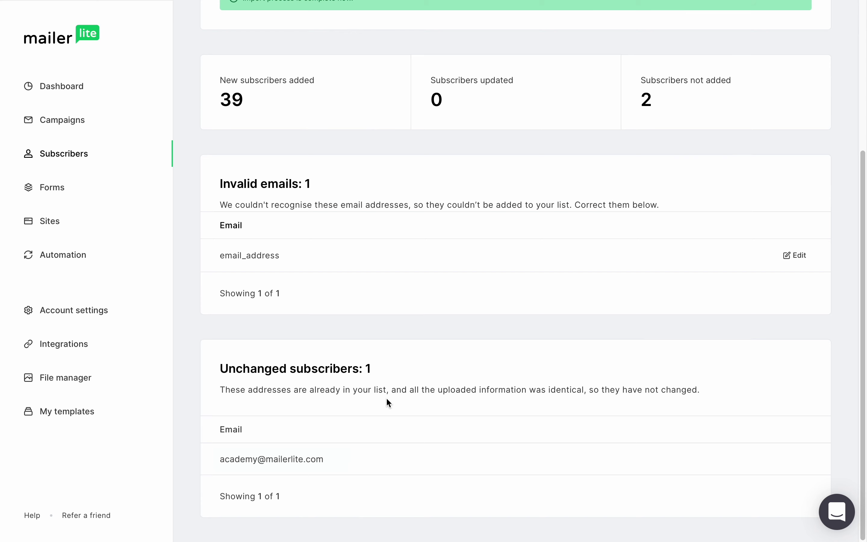
# - In Subscribers import History, view the newest Mailchimp import's results
pyautogui.click(89, 151)
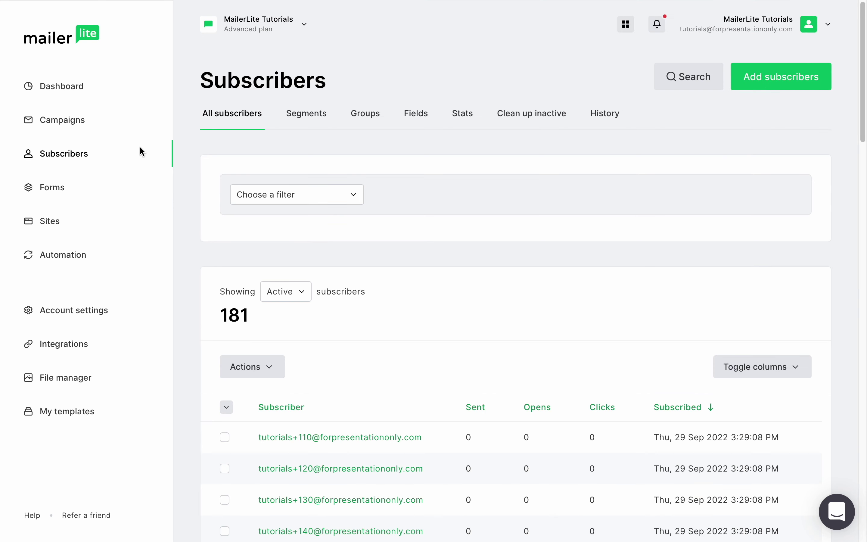
pyautogui.click(605, 122)
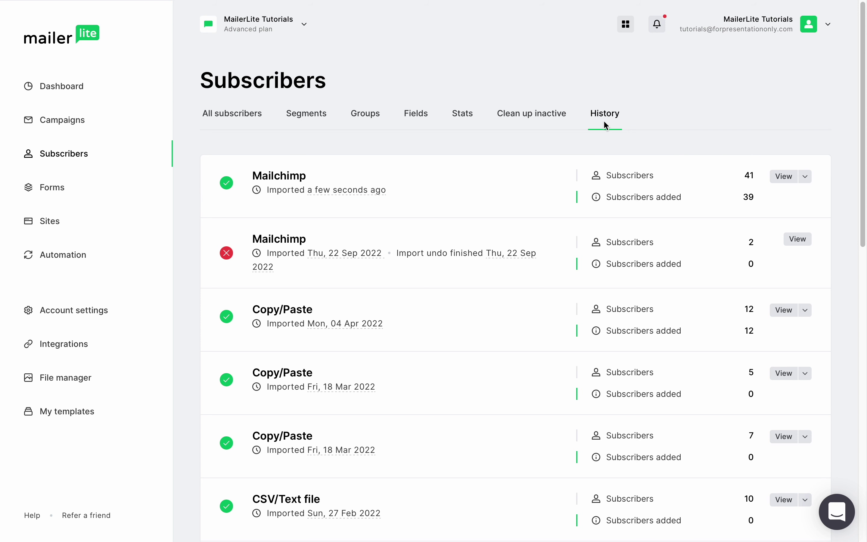
pyautogui.click(805, 177)
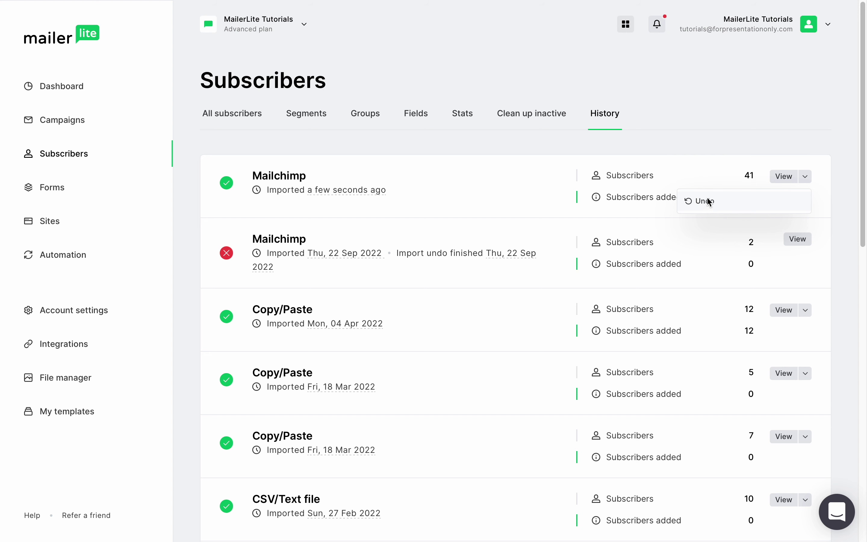
pyautogui.click(784, 178)
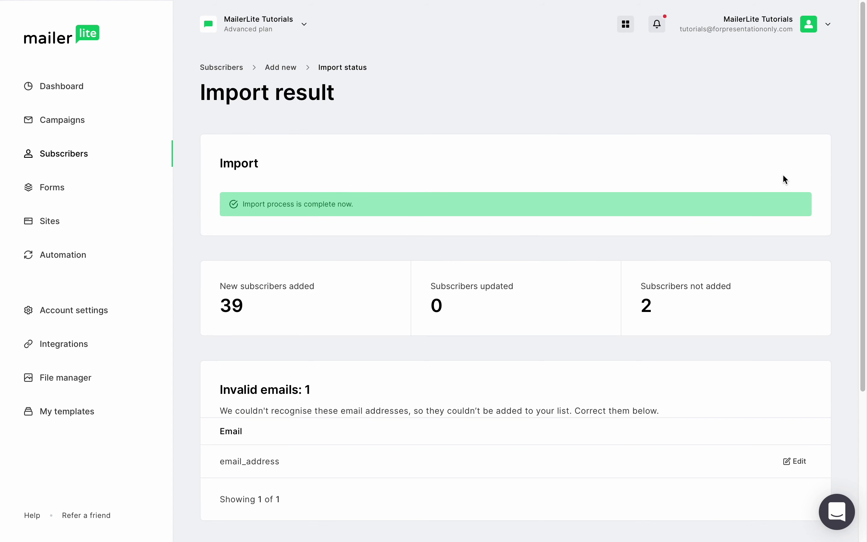